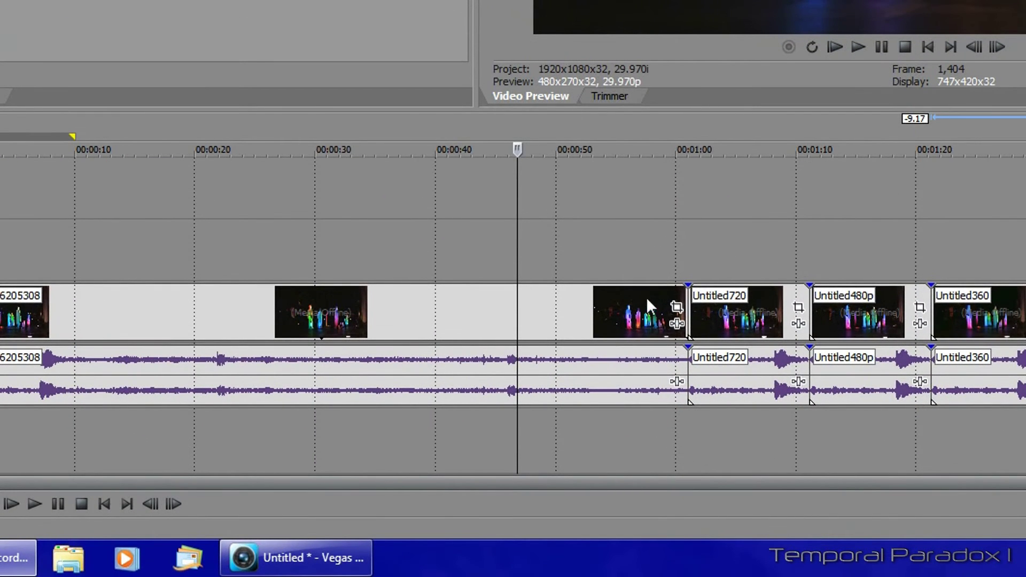
- Unlock the 1080p clip's crop aspect ratio and squeeze the frame from the top to 815.2 high
click(677, 309)
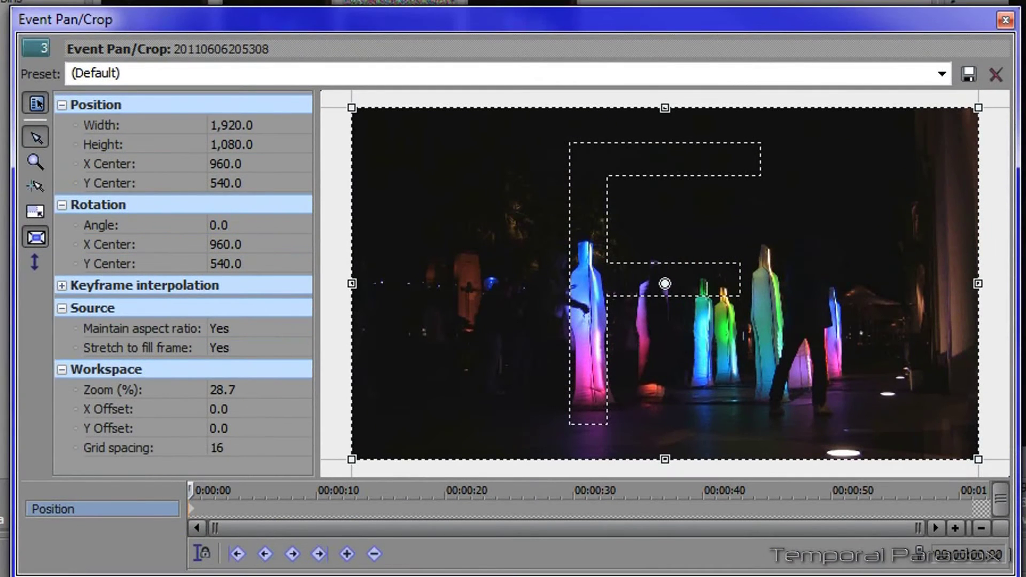
click(37, 210)
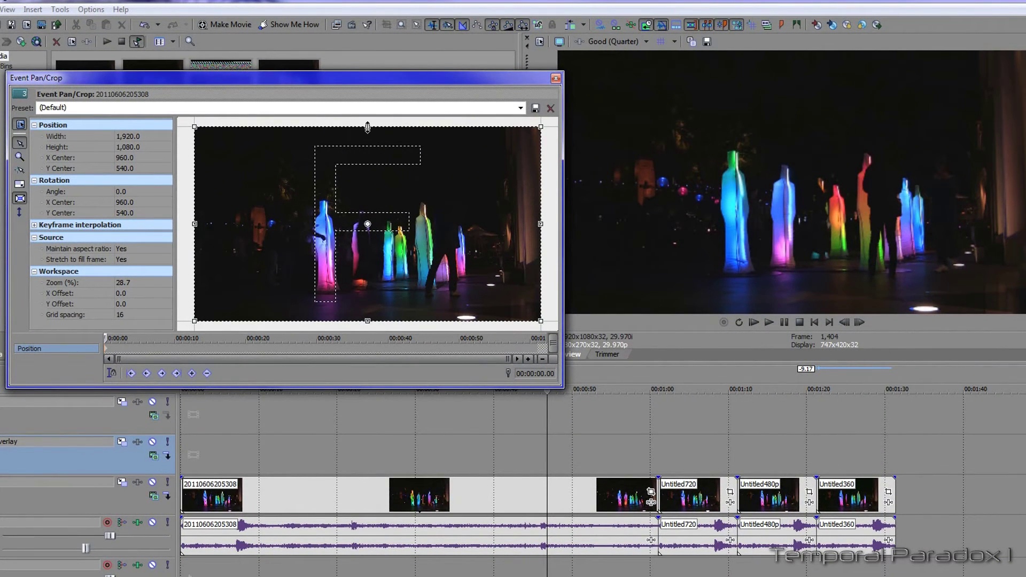
drag(368, 127, 380, 151)
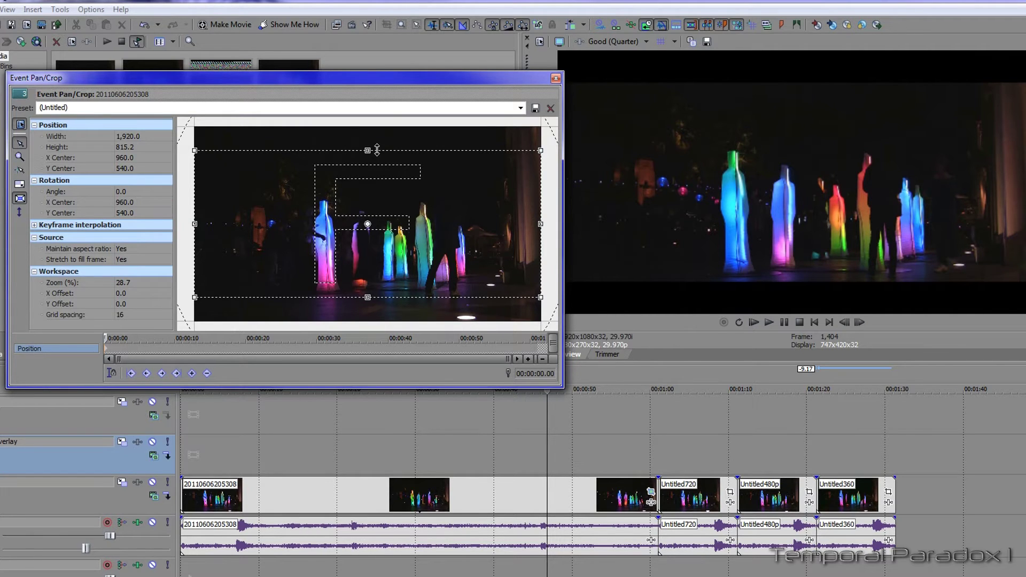
- Restore the 1080p clip's crop to full frame, then set its height to exactly 804
right_click(432, 196)
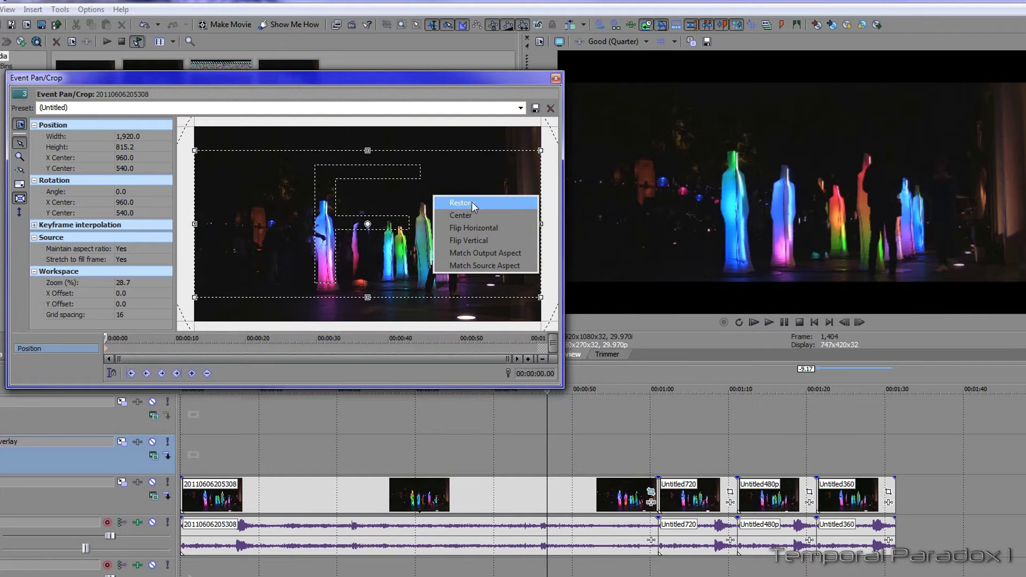
click(473, 202)
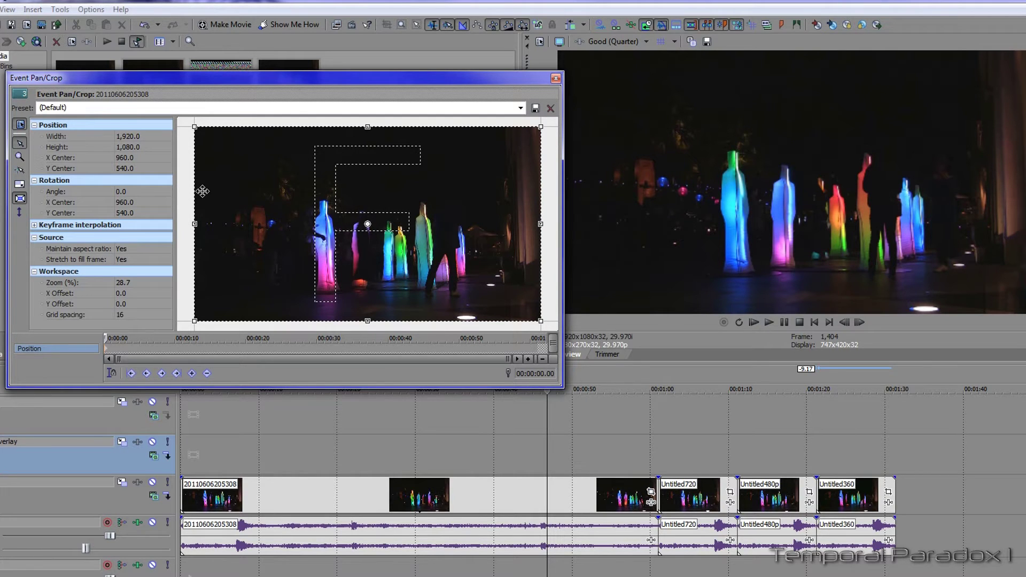
click(139, 147)
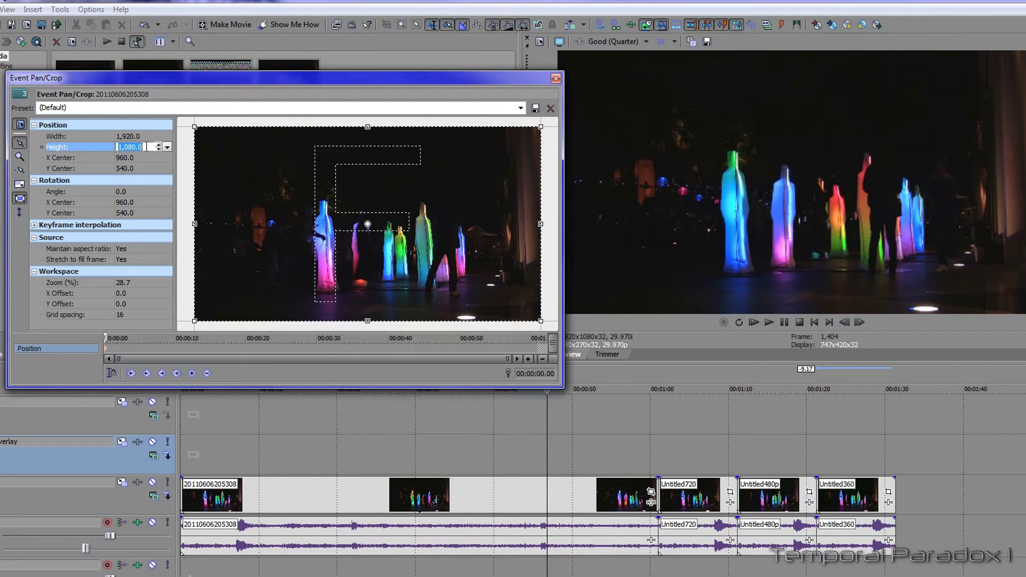
key(BackSpace)
text(804)
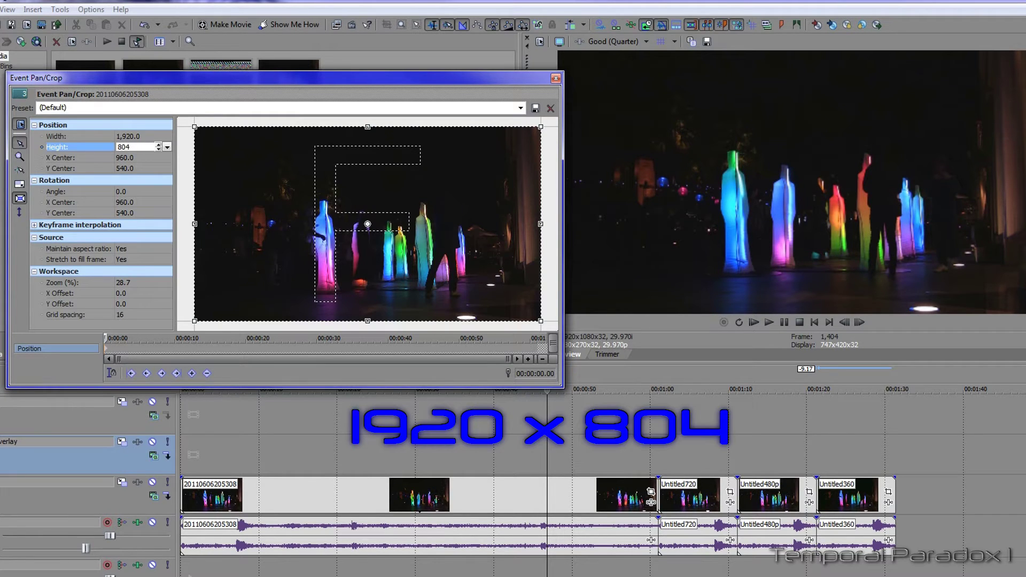
key(Return)
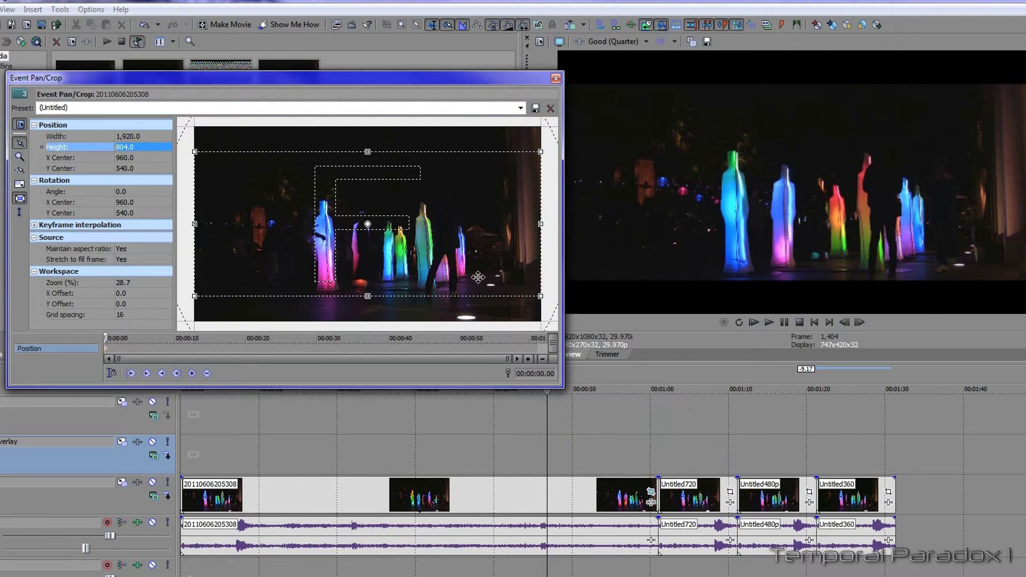
click(187, 107)
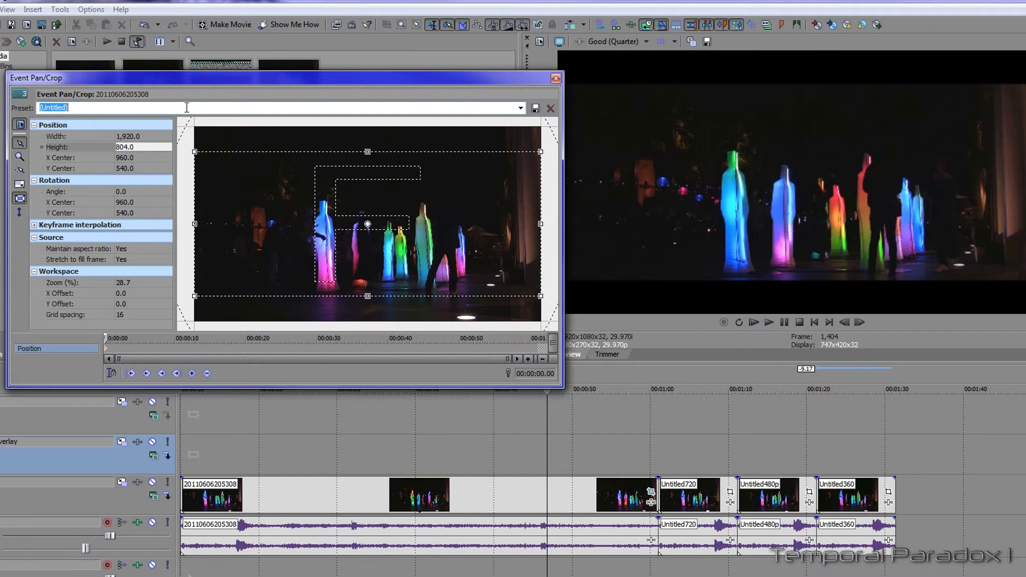
- Save the crop as preset '2.39:1 Cinemas Style Widescreen 1080p' and close the pan/crop window
text(2.39:12)
key(BackSpace)
text(Cinemas Style Widescreen)
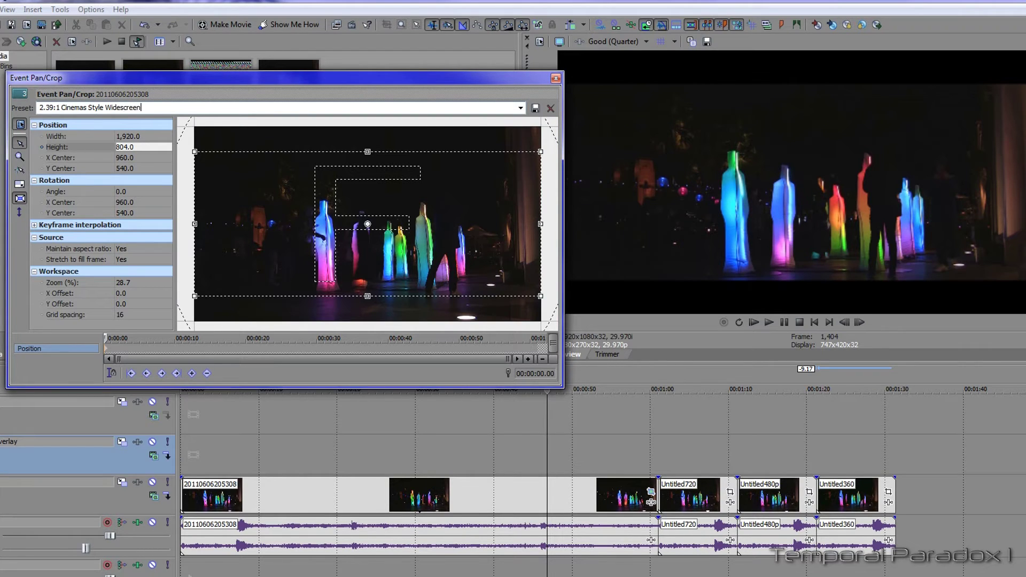
text( 1080p)
click(535, 109)
click(556, 79)
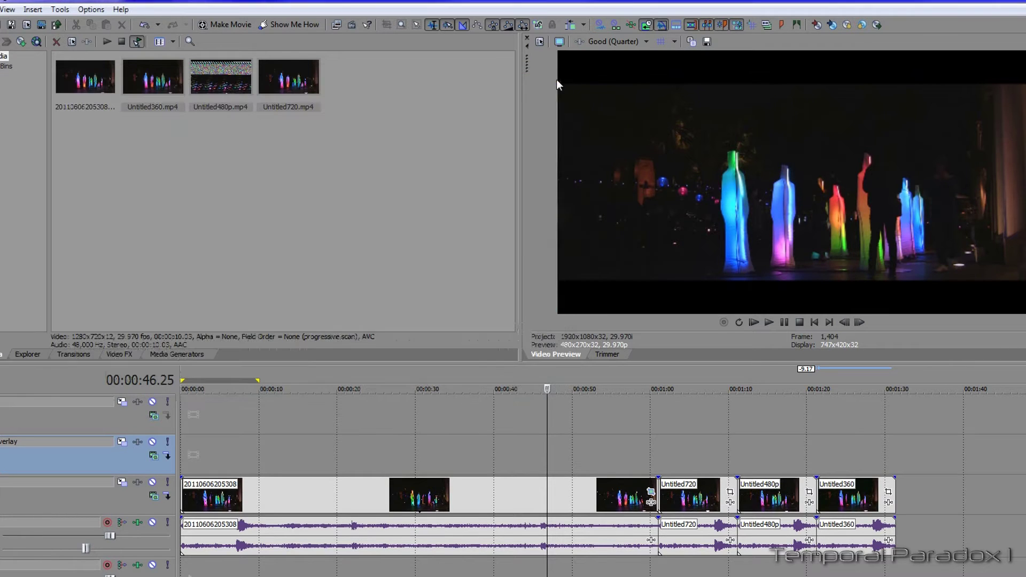
- Crop the Untitled720 clip to 1280 x 536 by setting its pan/crop height to 536
click(706, 502)
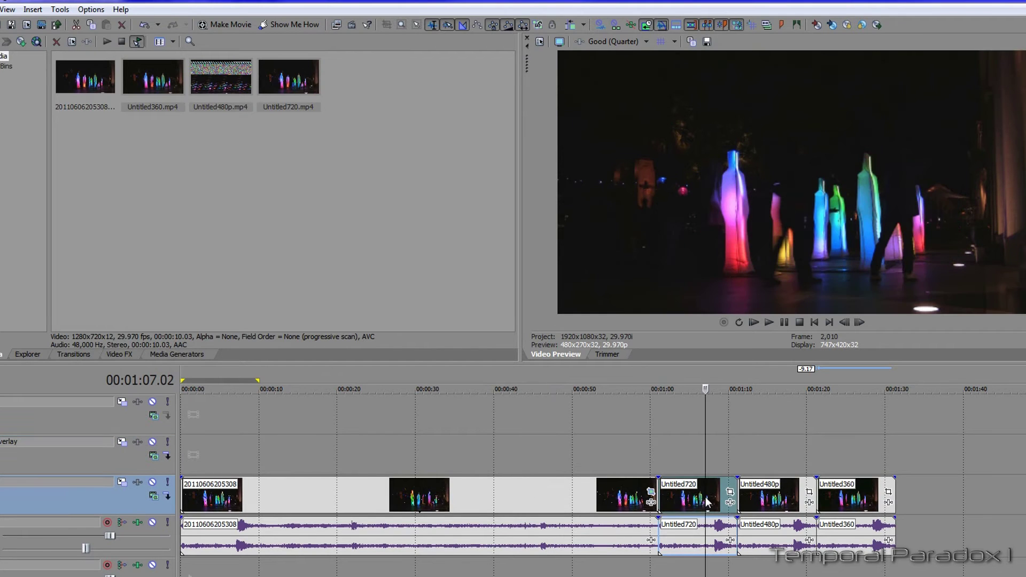
click(731, 493)
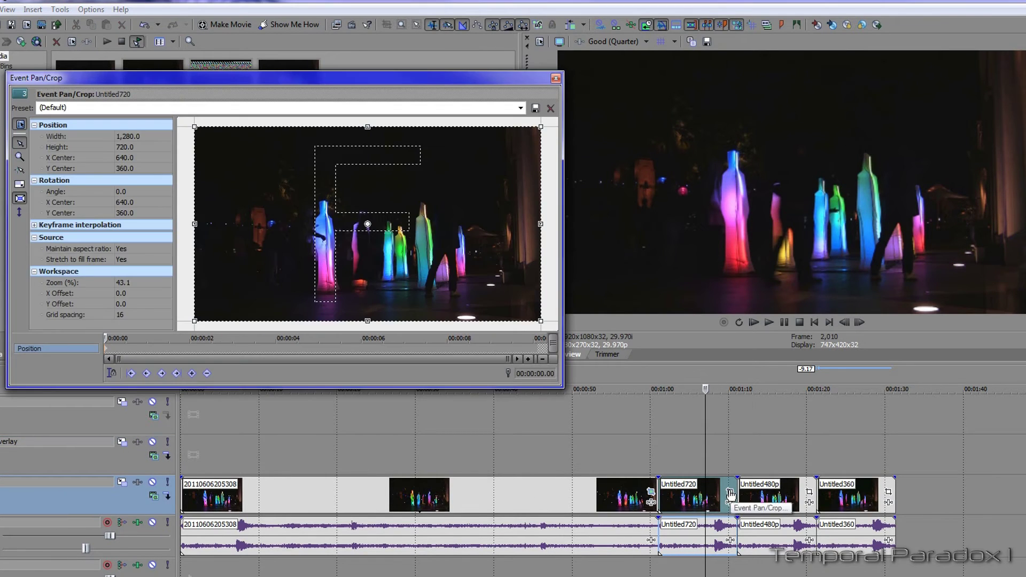
click(136, 146)
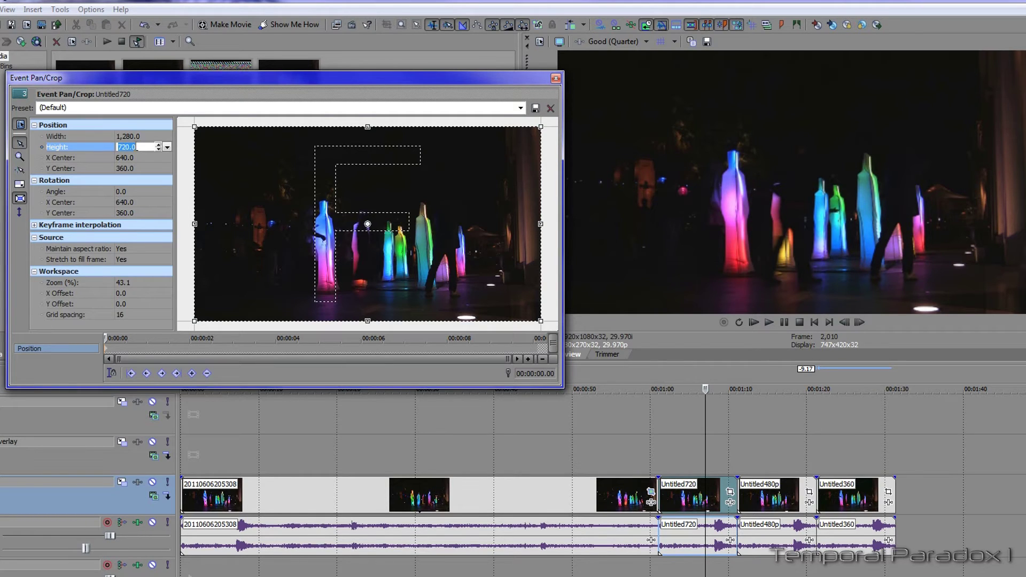
text(536)
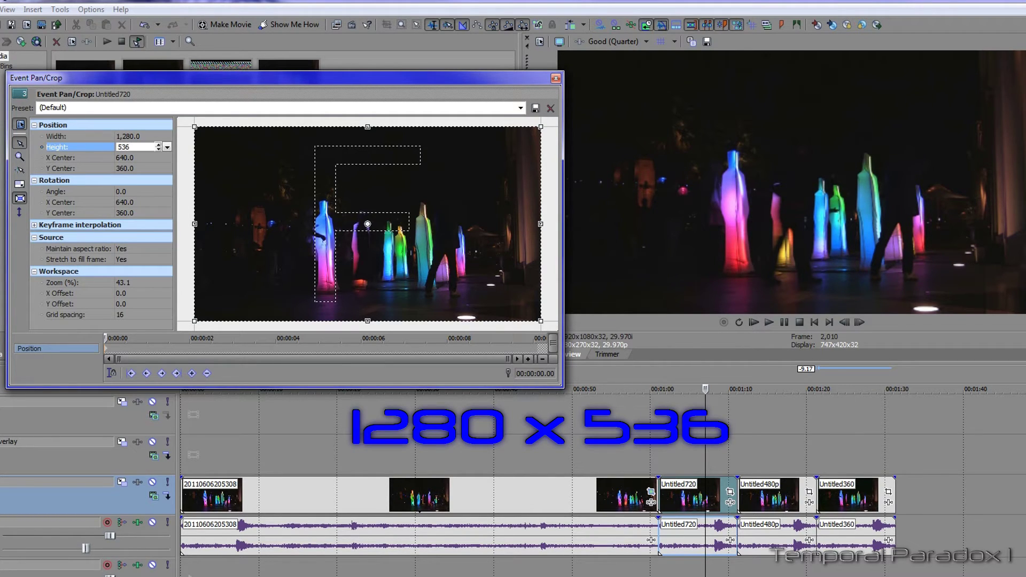
key(Return)
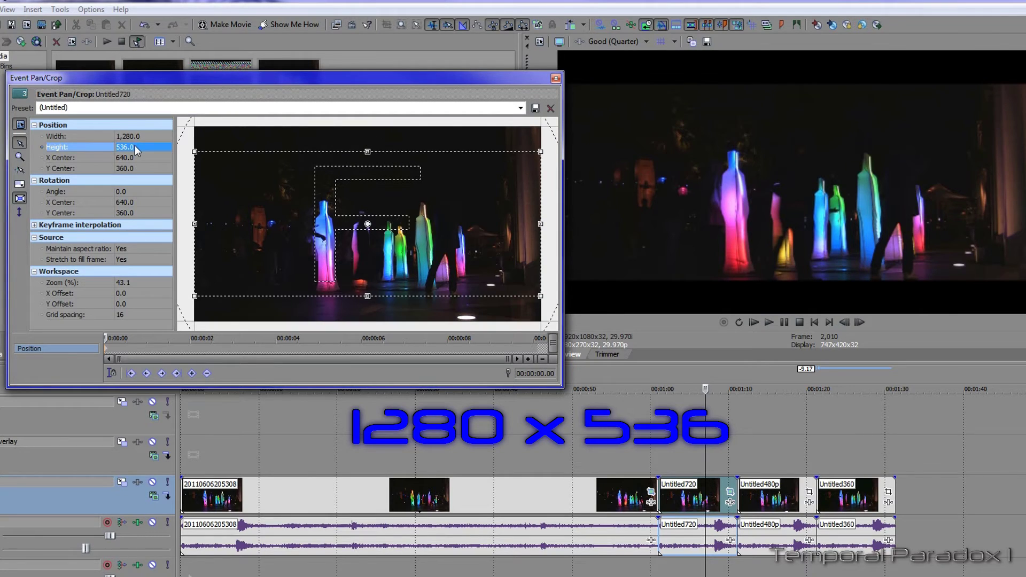
- Name the 720p crop preset '2.39:1 Cinema Style 720p'
click(108, 107)
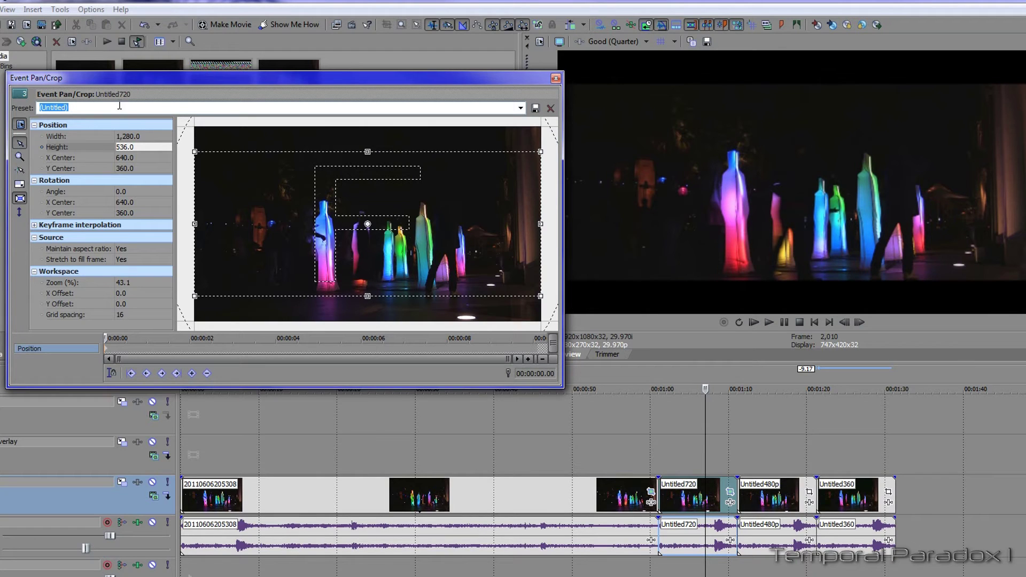
key(BackSpace)
text(2.39:1 Cinemas)
key(BackSpace)
text(s)
text(Style)
text( 7)
text(20p)
- Close the 720p crop window, then crop the Untitled480p clip to 854 x 358 with height 358
click(556, 78)
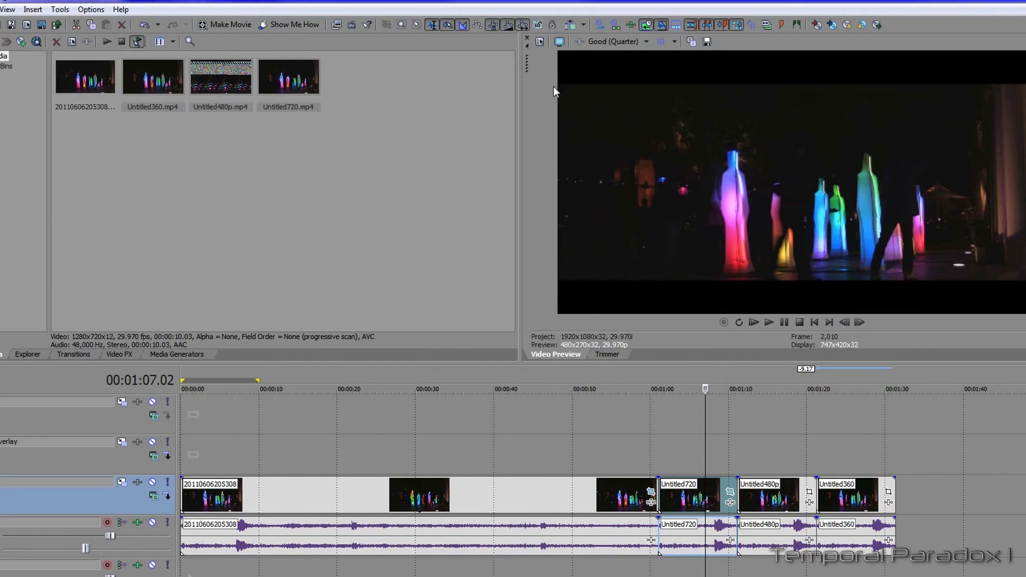
click(780, 496)
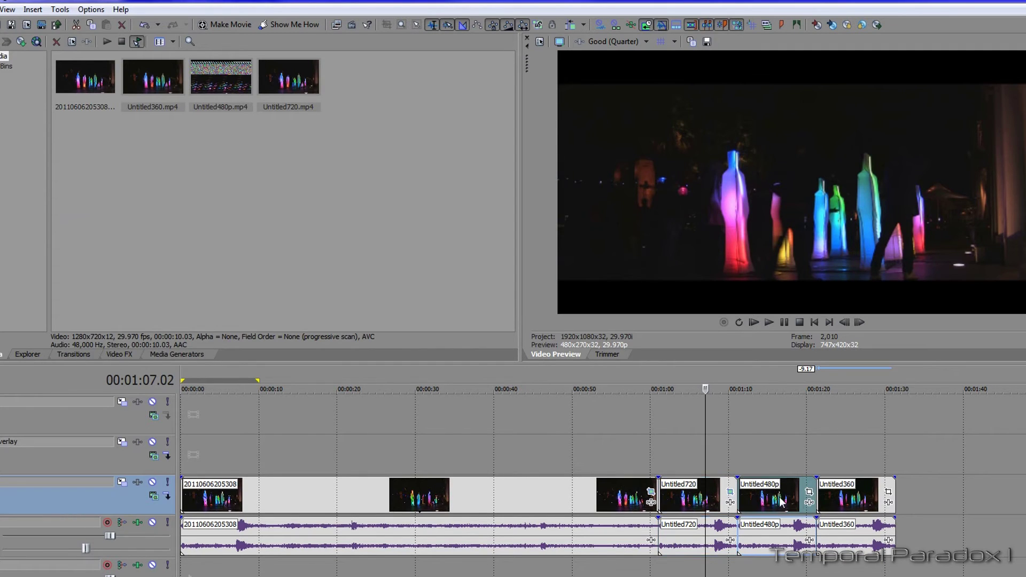
click(809, 492)
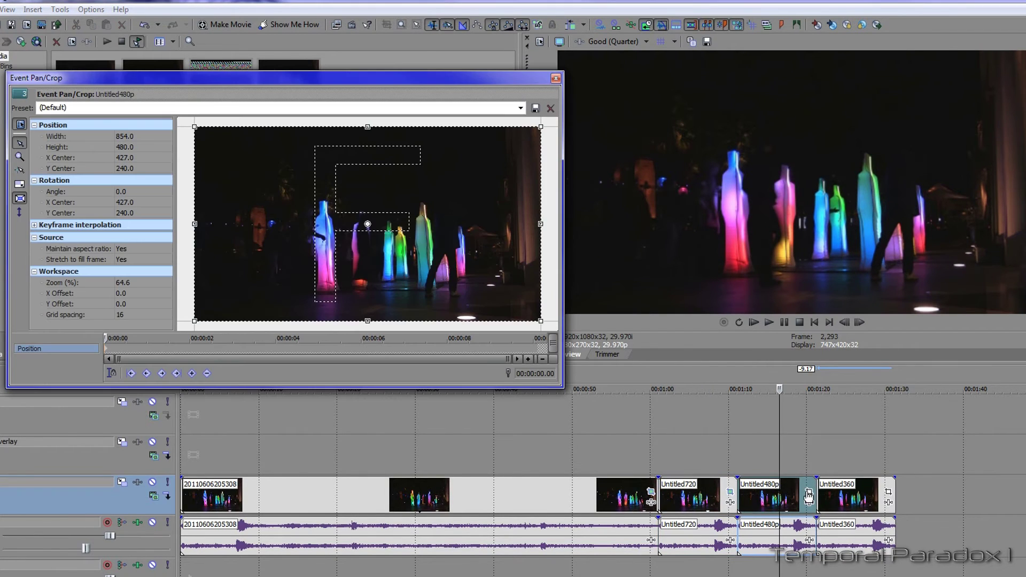
click(138, 147)
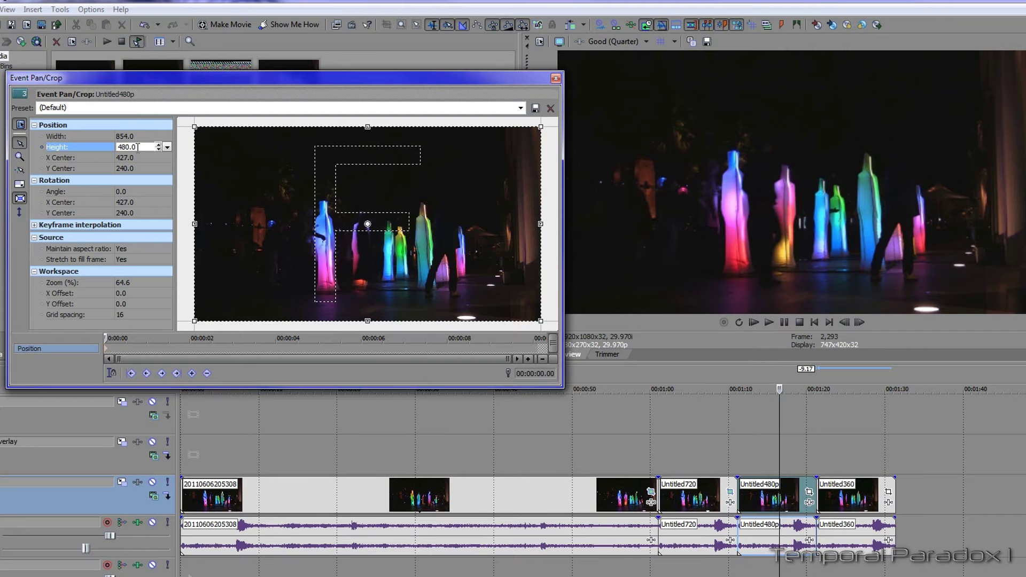
key(BackSpace)
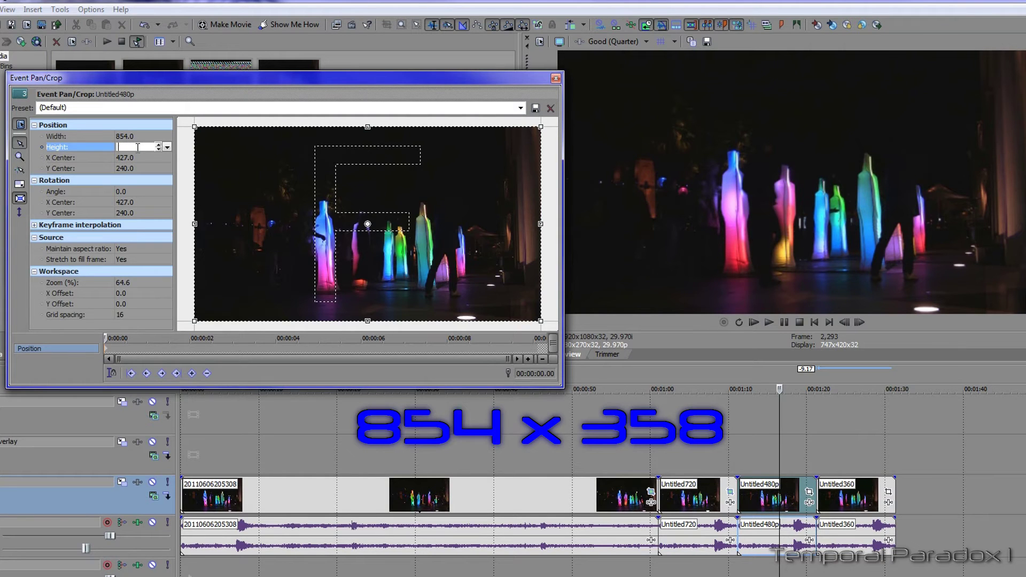
text(358)
key(Return)
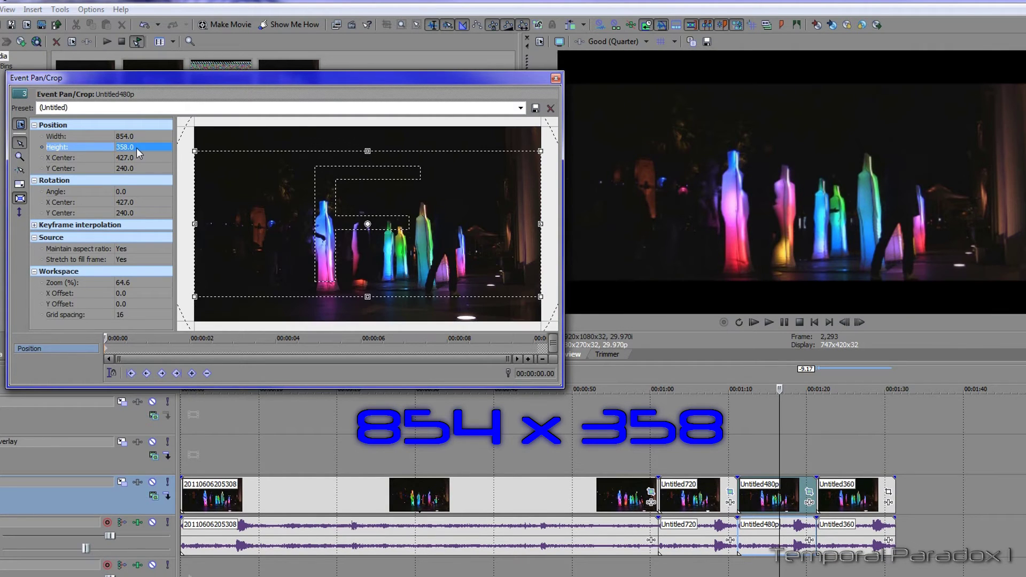
- Name the 480p crop preset '2.39:1 Cinema Style 480p' and close the pan/crop window
click(109, 109)
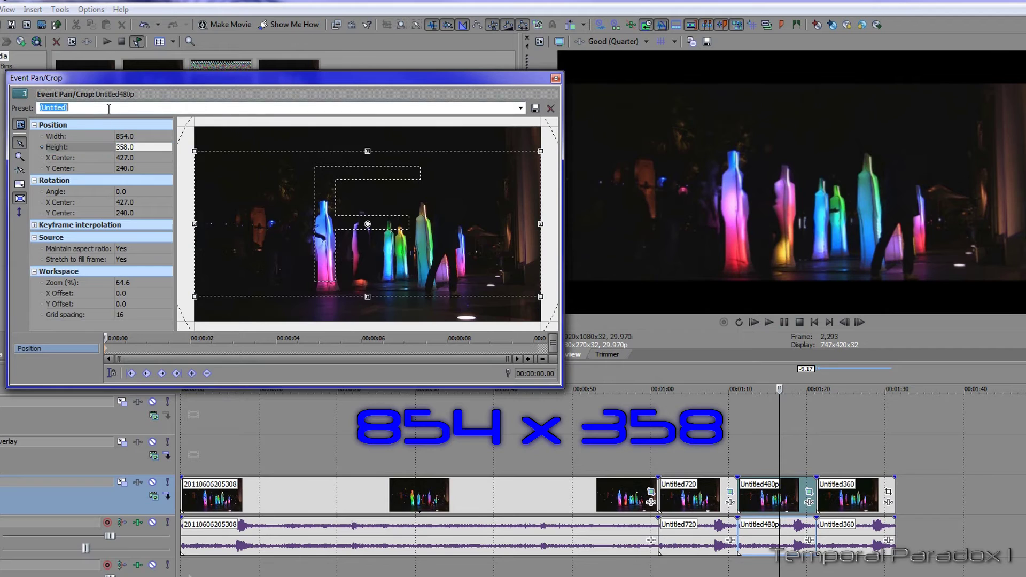
text(2.39:1 Cinema Style 480p)
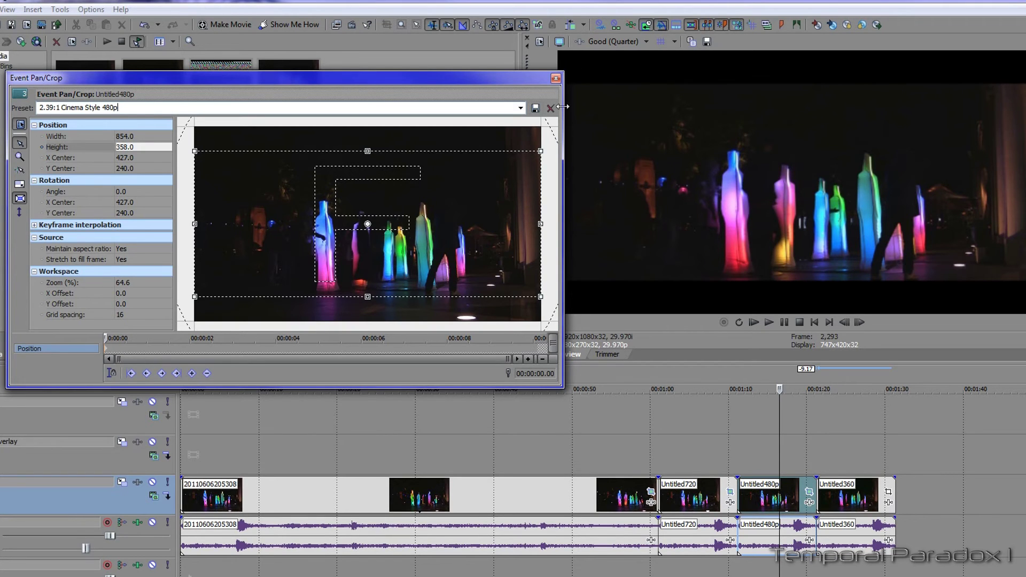
click(556, 78)
- Crop the Untitled360 clip to 640 x 268 by setting its pan/crop height to 268
click(857, 505)
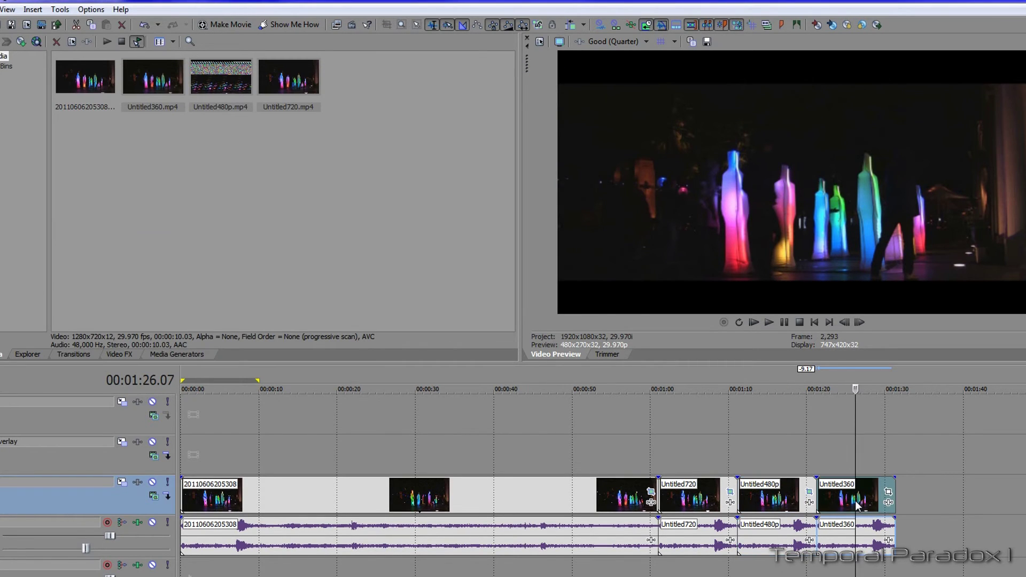
click(889, 491)
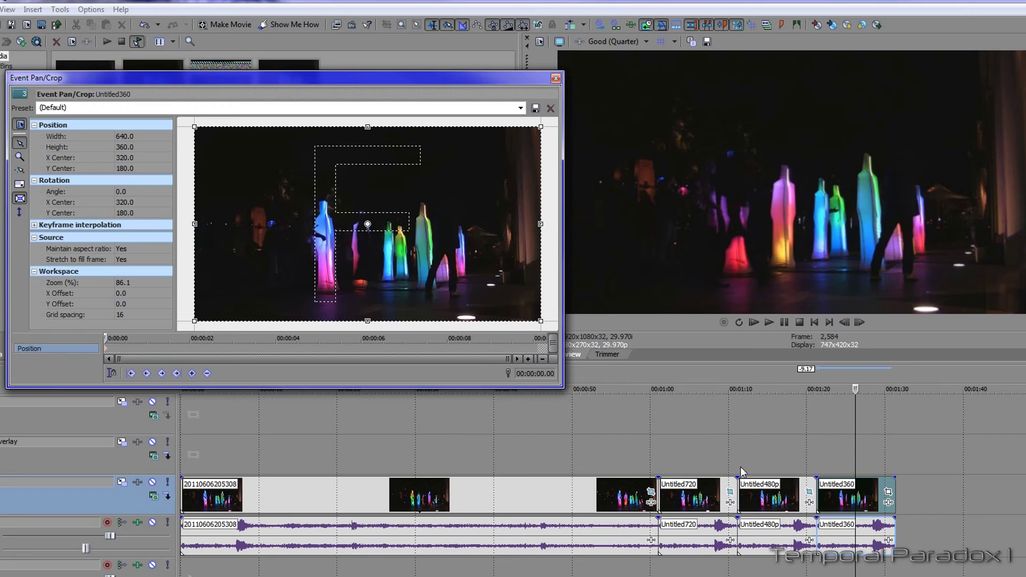
click(138, 146)
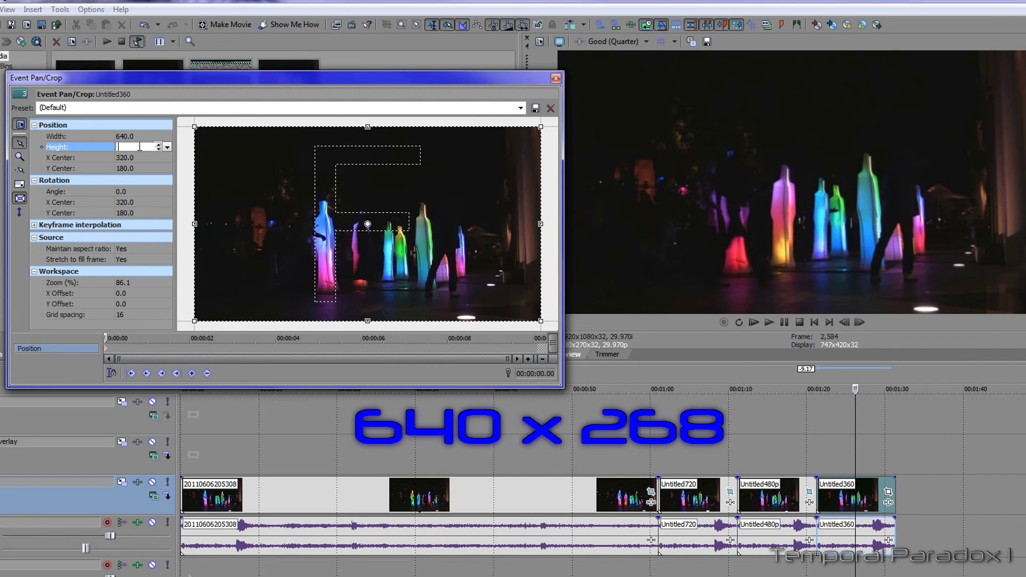
key(Return)
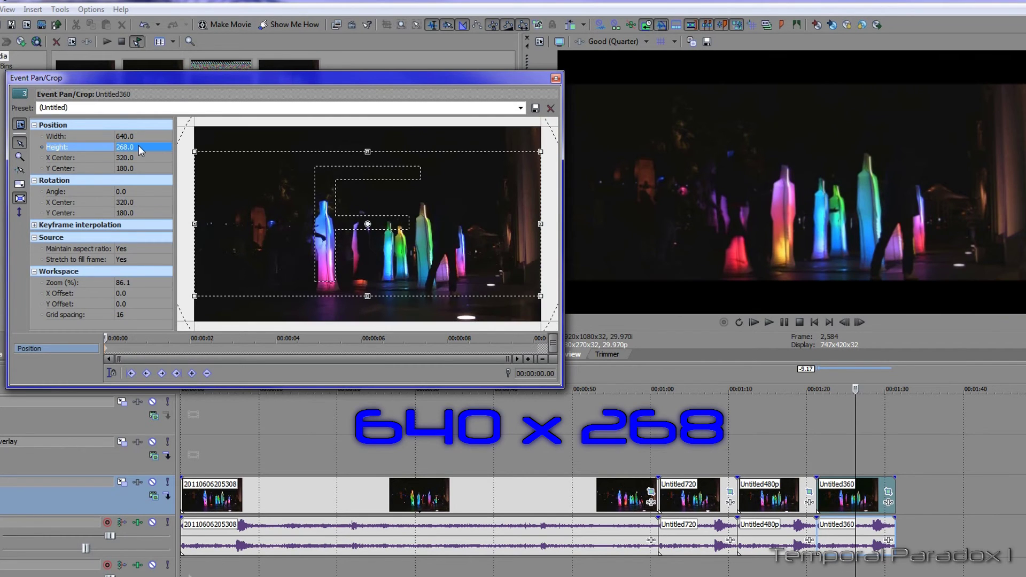
- Save the crop as preset '2.39:1 CinemaStyle 360p' and close the pan/crop window
click(82, 106)
text(2.39:1)
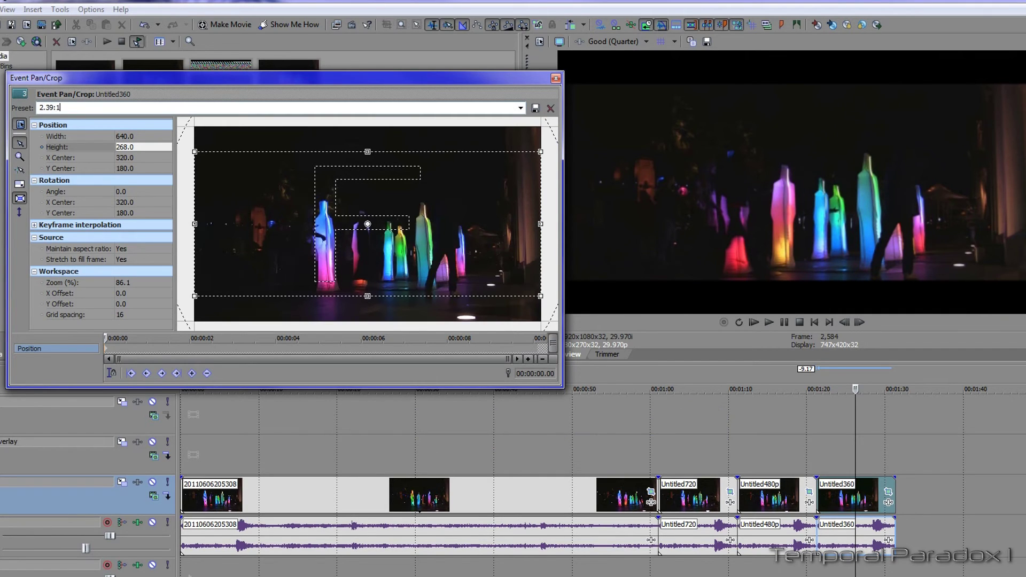
text( CinemaStyle 360p)
click(536, 110)
click(556, 80)
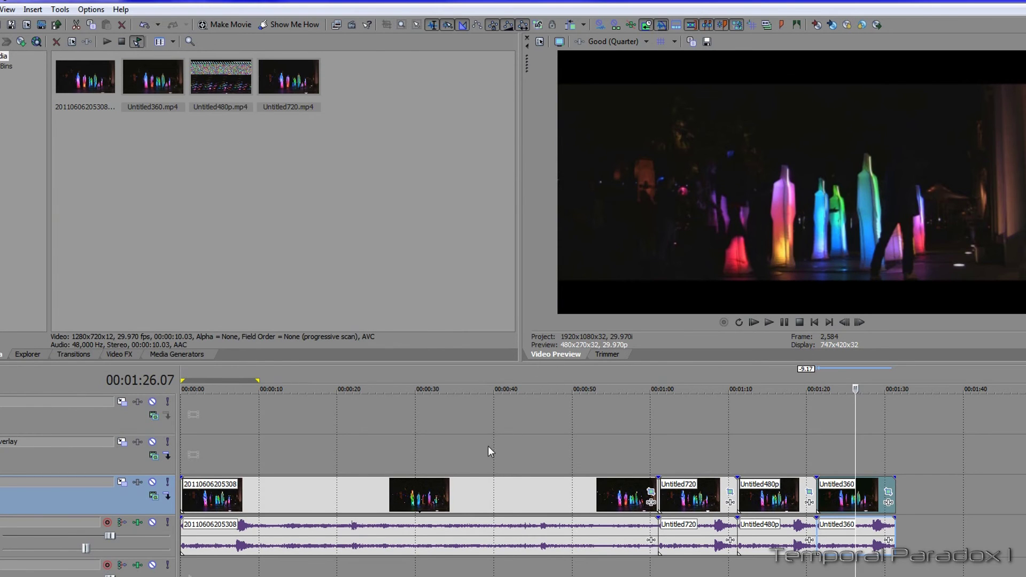
- Add the three Untitled clips to the timeline again and apply the '2.39:1 CinemaStyle 360p' preset to the new Untitled360 event
drag(320, 99, 926, 470)
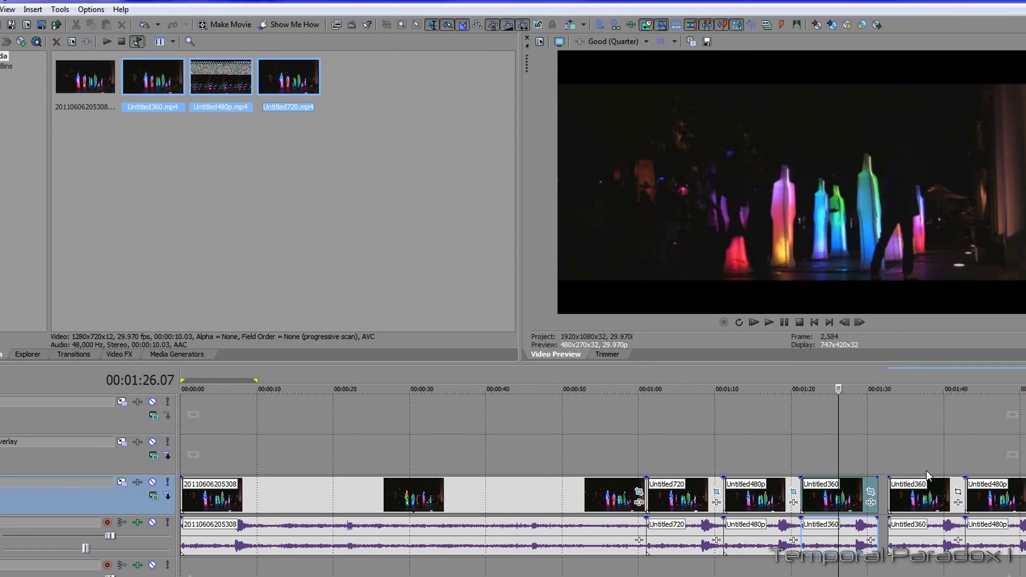
click(930, 499)
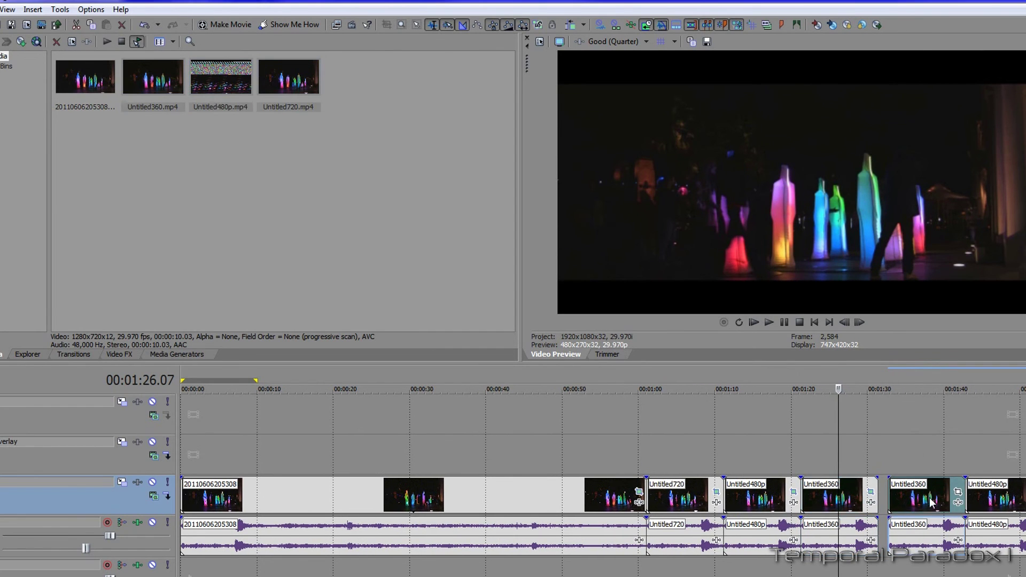
click(959, 493)
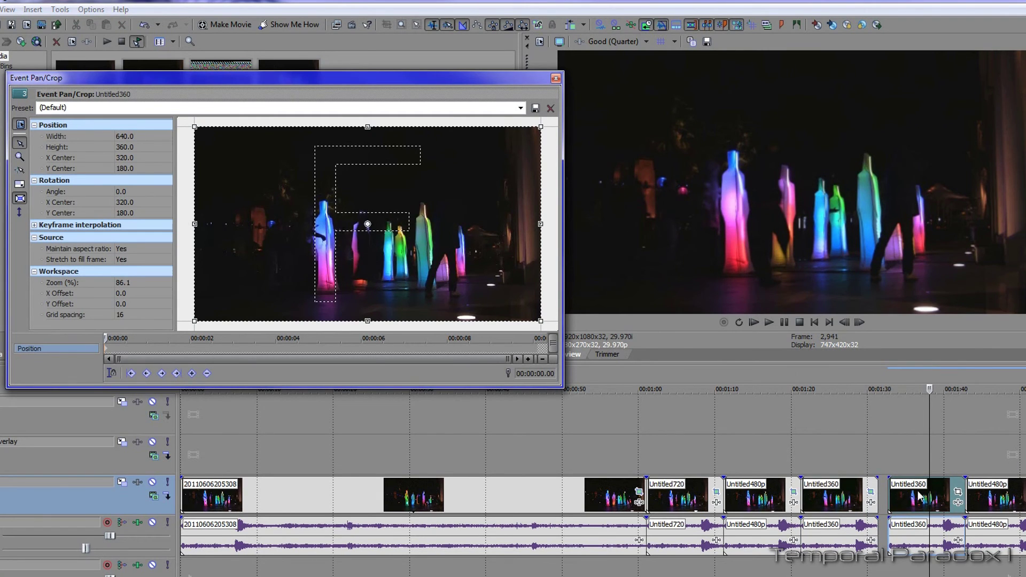
click(520, 108)
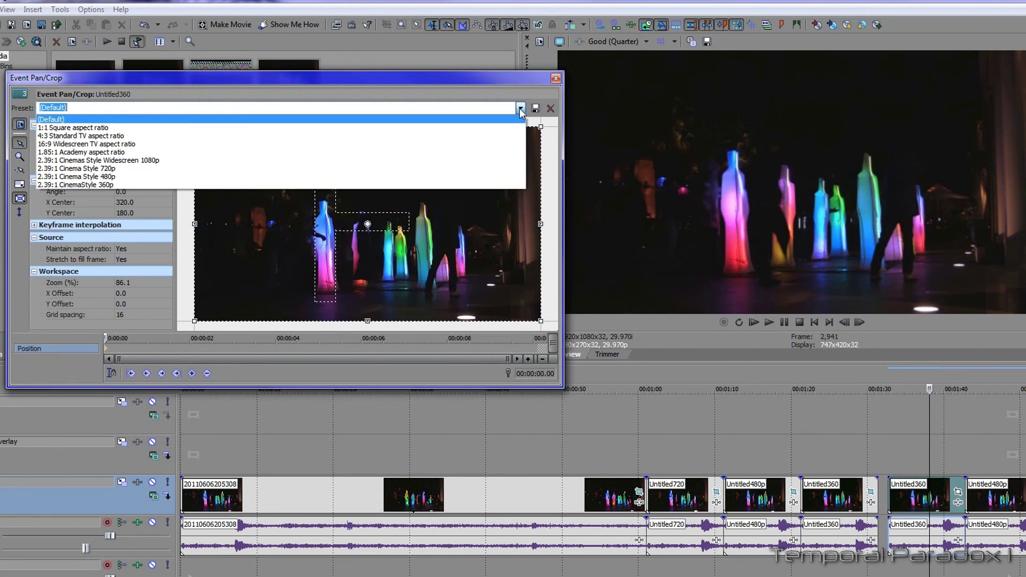
click(505, 185)
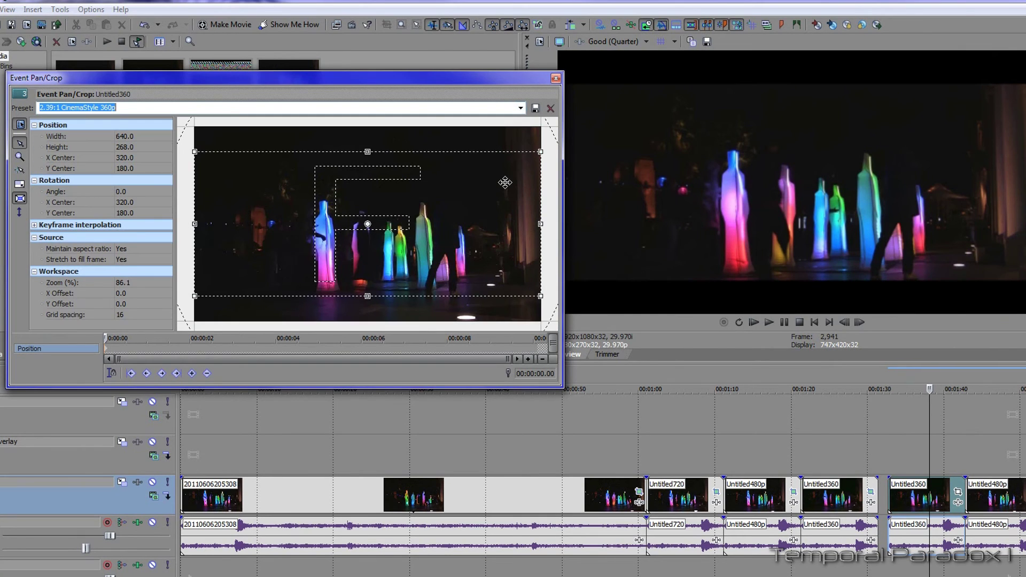
click(556, 78)
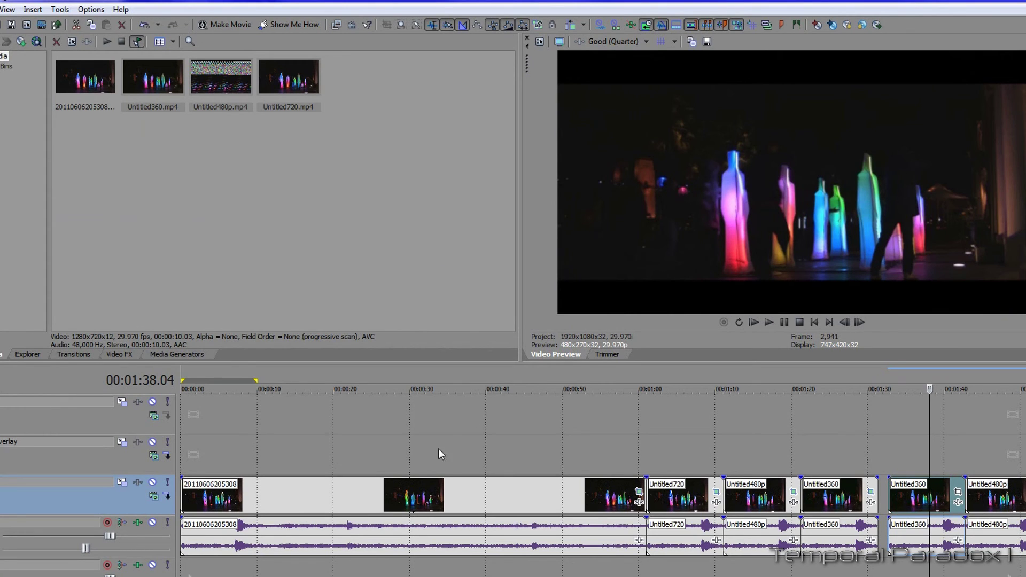
mouse_move(390, 524)
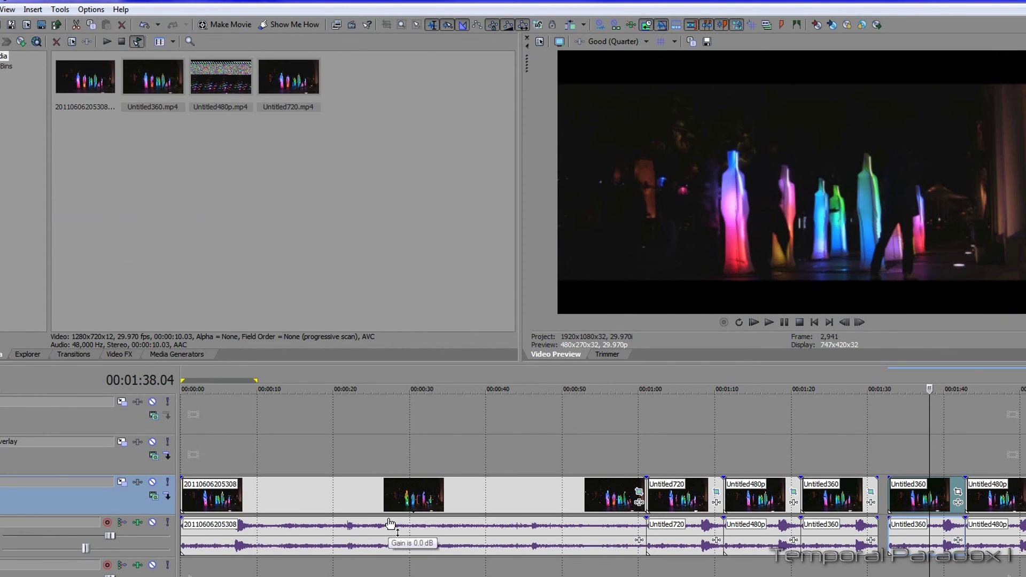